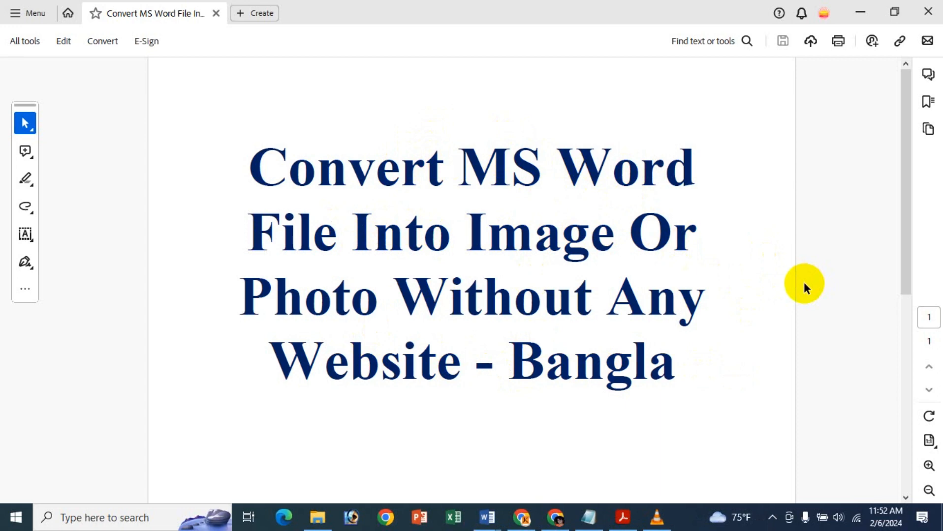
# - Minimize the PDF viewer and switch to the Letter Format document in Word
pyautogui.click(856, 8)
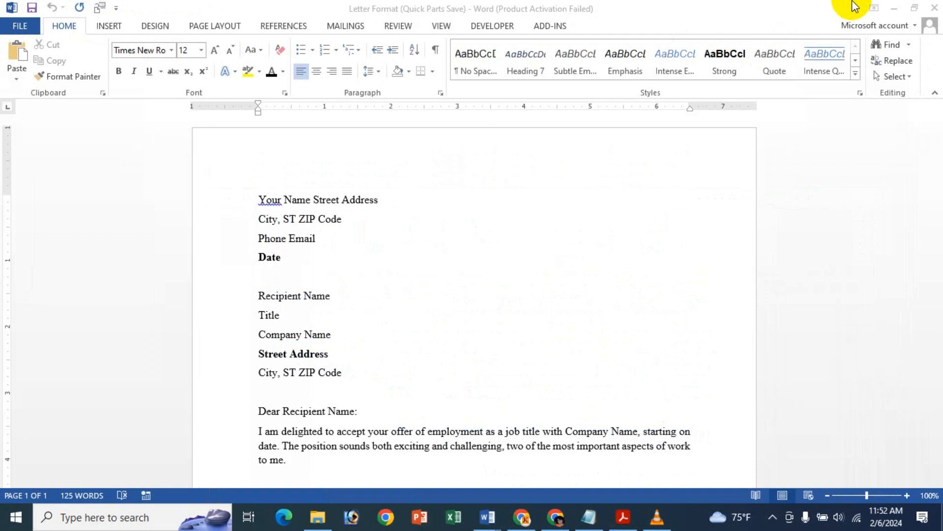
pyautogui.moveTo(487, 518)
pyautogui.click(518, 487)
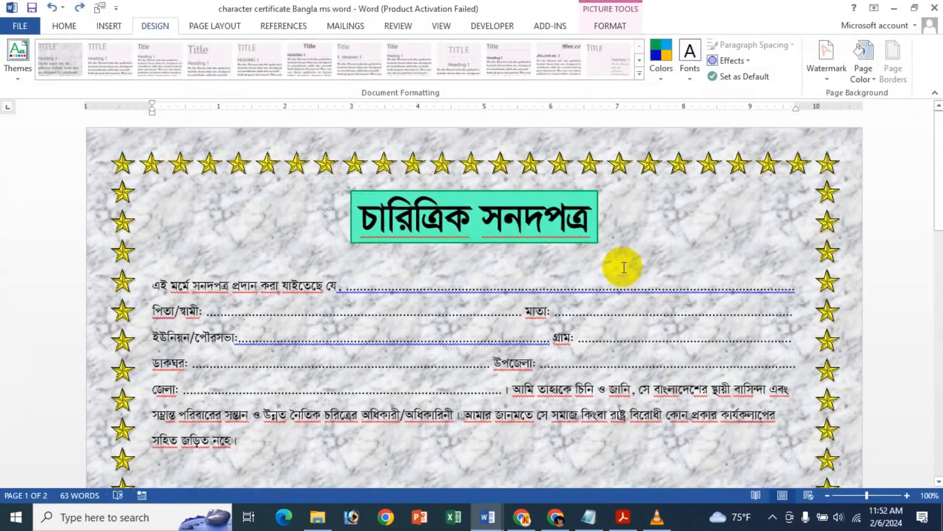
pyautogui.moveTo(502, 520)
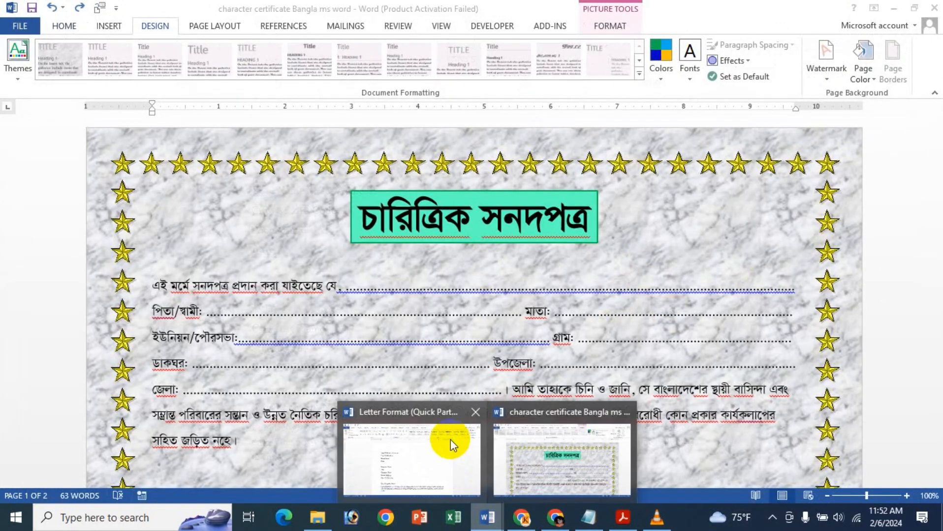
pyautogui.click(450, 440)
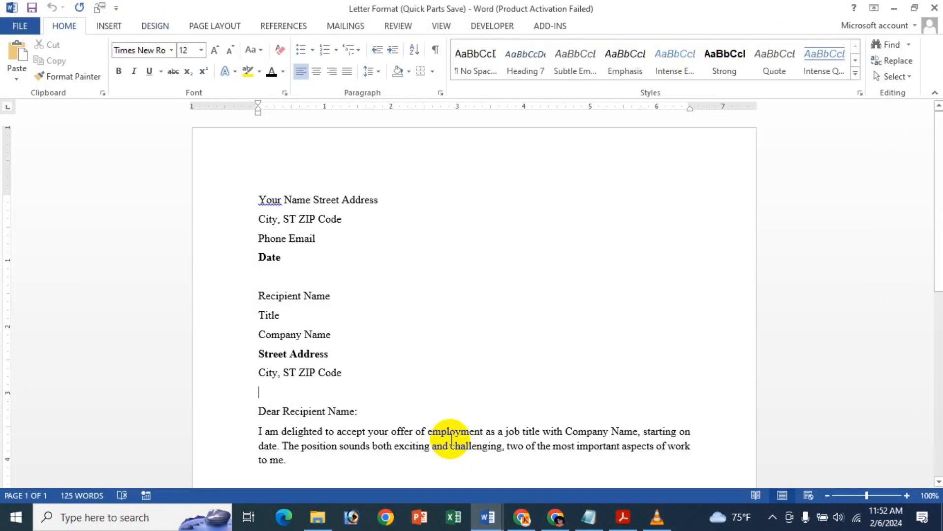
# - Scroll through the Letter Format document to review its contents
pyautogui.click(554, 268)
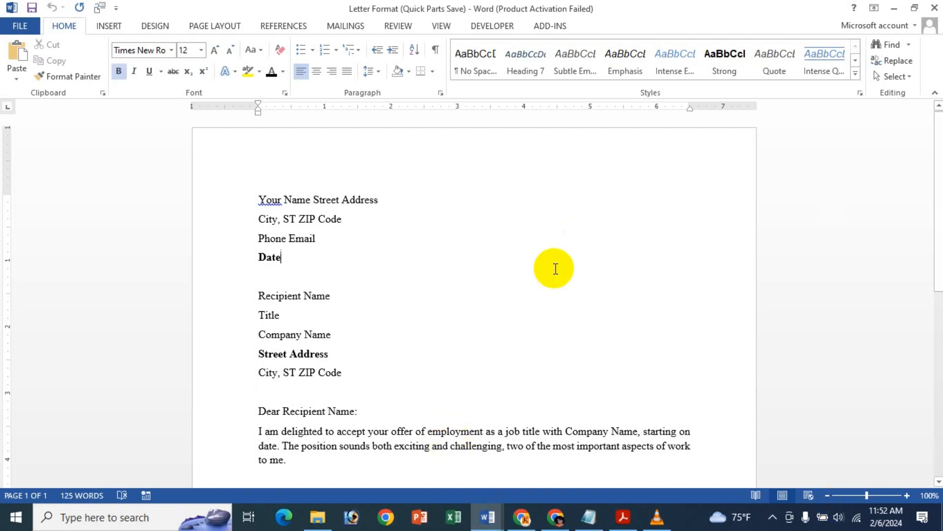
pyautogui.scroll(-4, 411, 224)
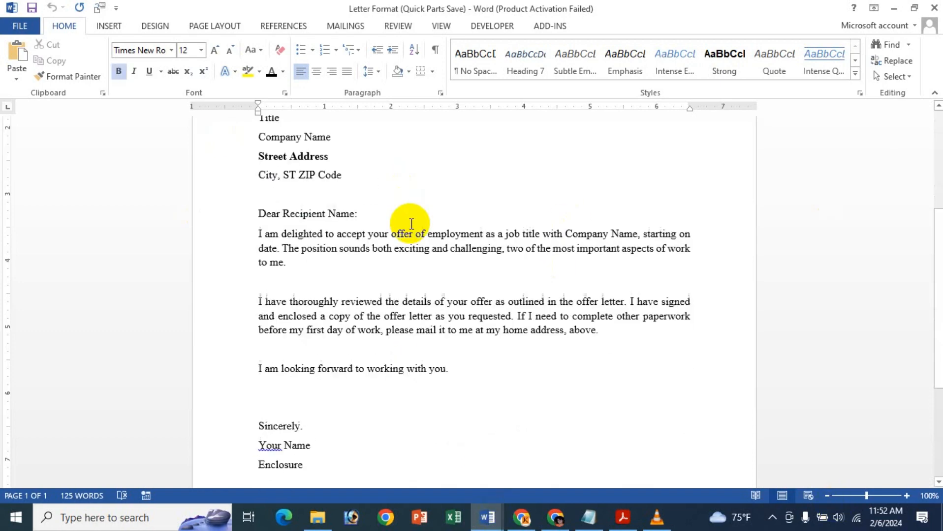
pyautogui.scroll(4, 411, 225)
pyautogui.scroll(-4, 411, 224)
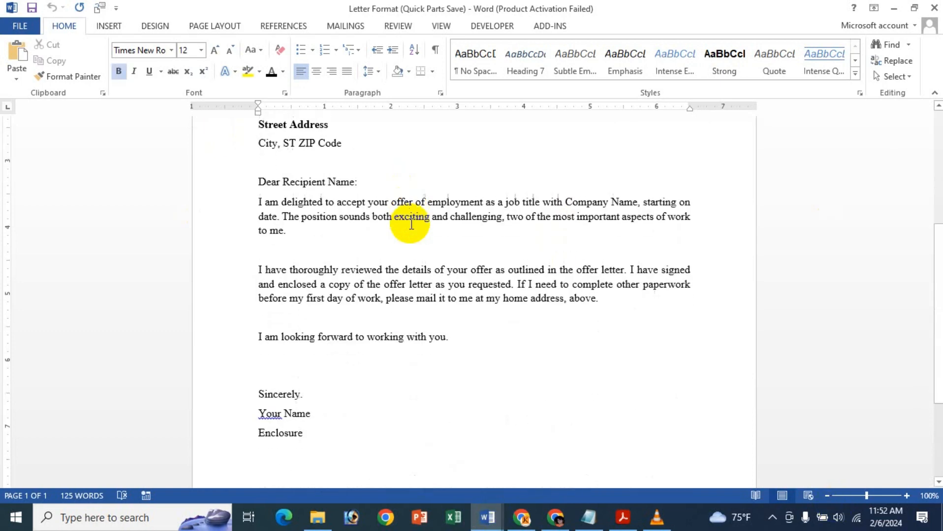
pyautogui.scroll(4, 409, 224)
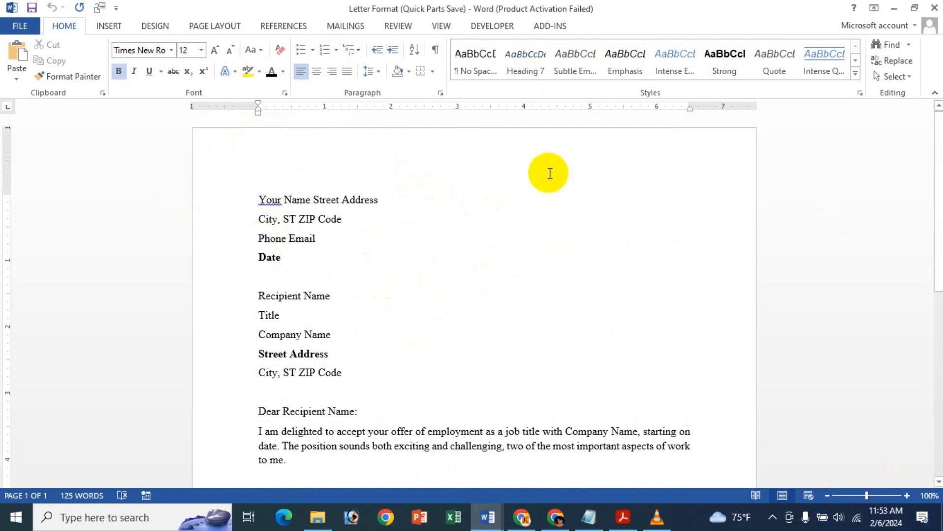
pyautogui.scroll(-7, 508, 243)
pyautogui.scroll(7, 511, 309)
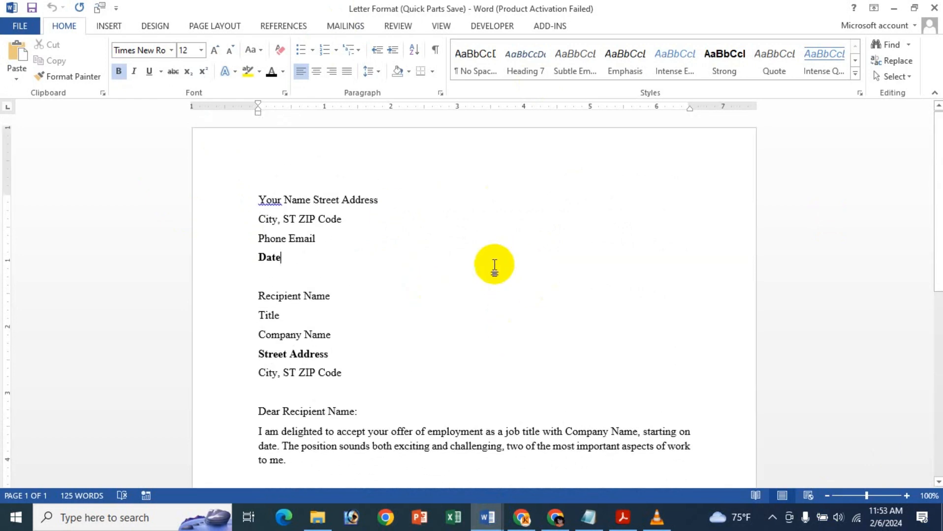
# - Select and copy the entire letter contents
pyautogui.hotkey('ctrl', 'a')
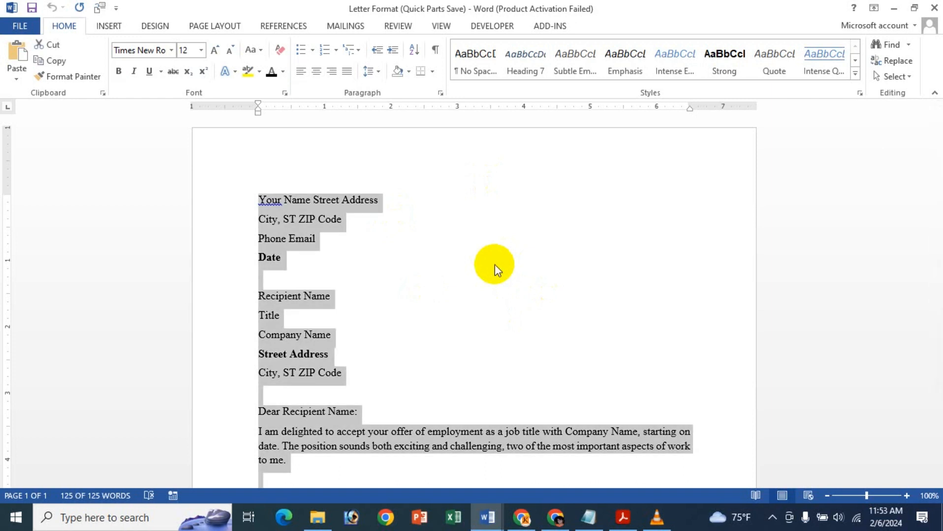
pyautogui.hotkey('ctrl', 'c')
pyautogui.click(494, 265)
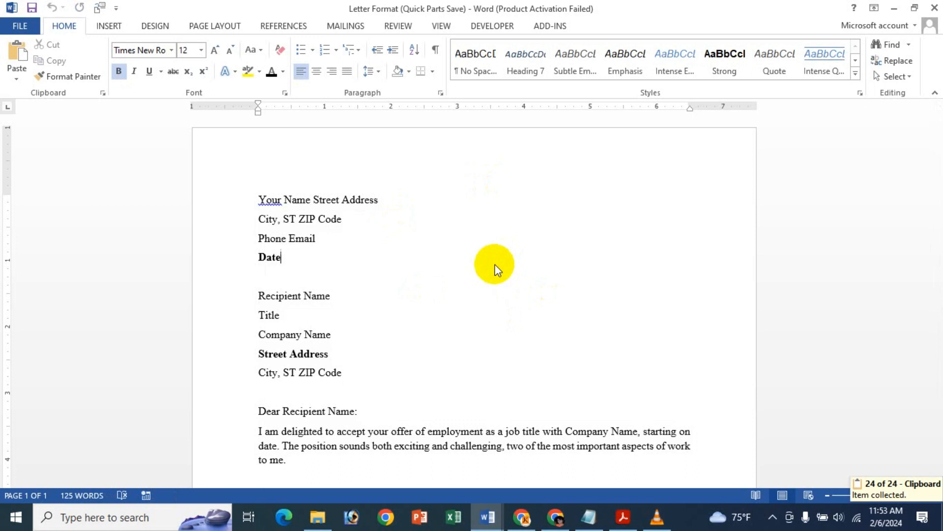
# - Create a new blank document and paste the copied letter as a Picture (Enhanced Metafile)
pyautogui.hotkey('ctrl', 'n')
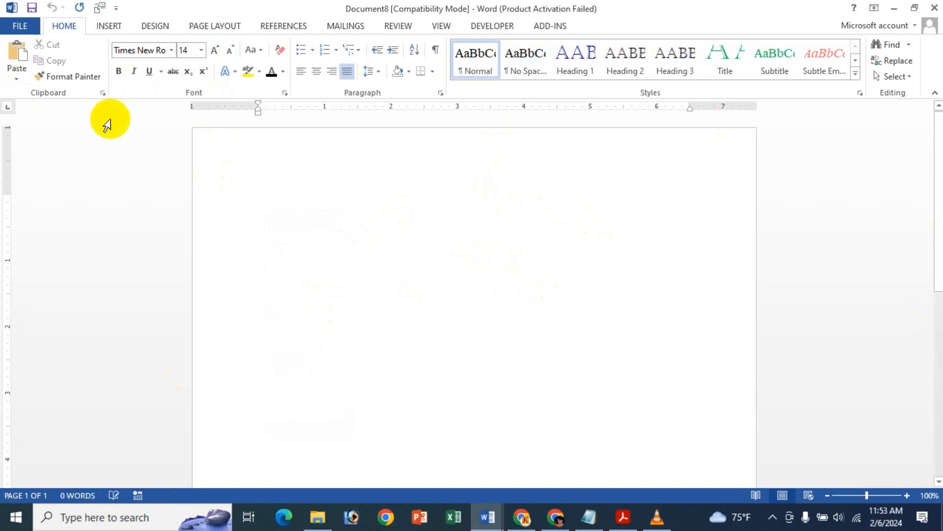
pyautogui.click(16, 79)
pyautogui.click(49, 132)
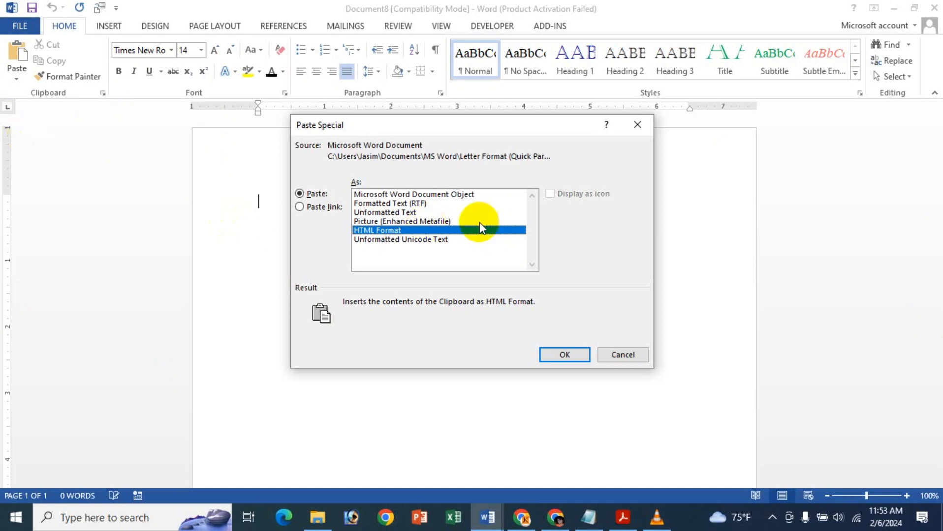
pyautogui.click(398, 222)
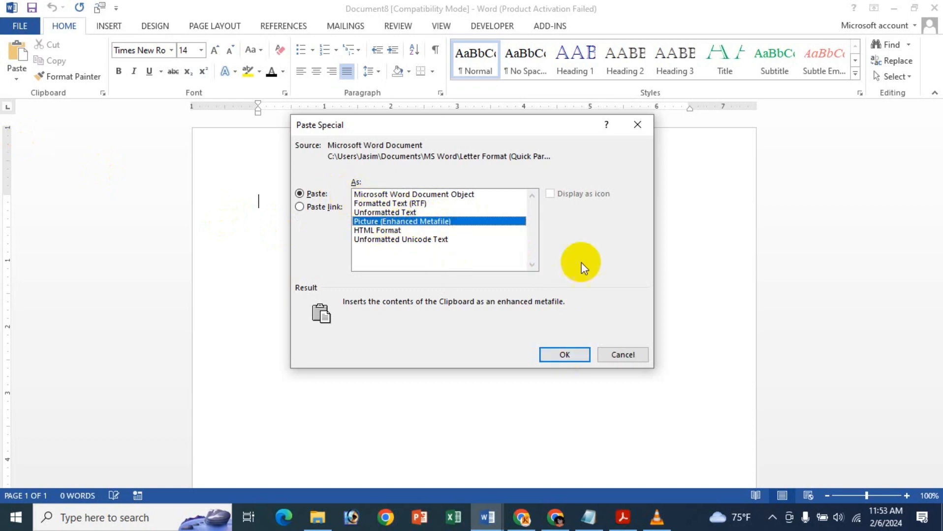
pyautogui.click(571, 355)
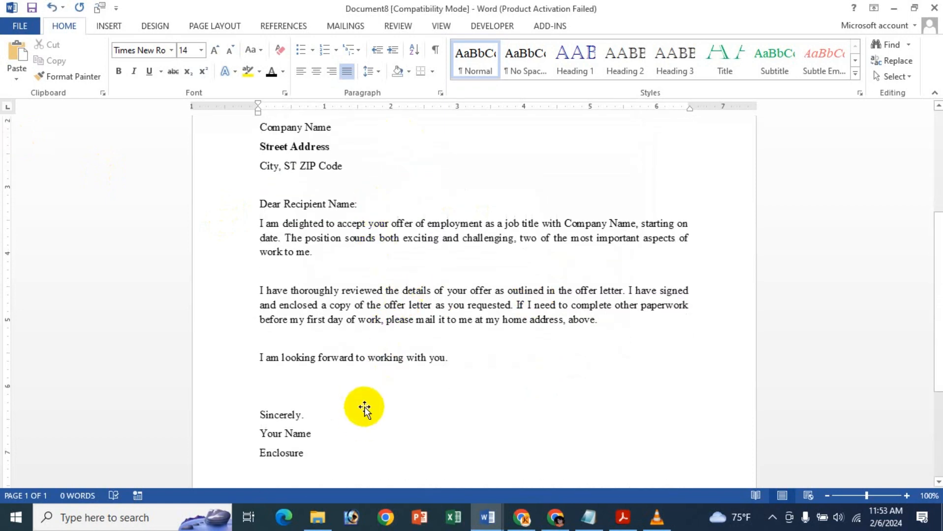
# - Set the pasted picture's wrapping to In Front of Text and move it up toward the page top
pyautogui.scroll(5, 667, 266)
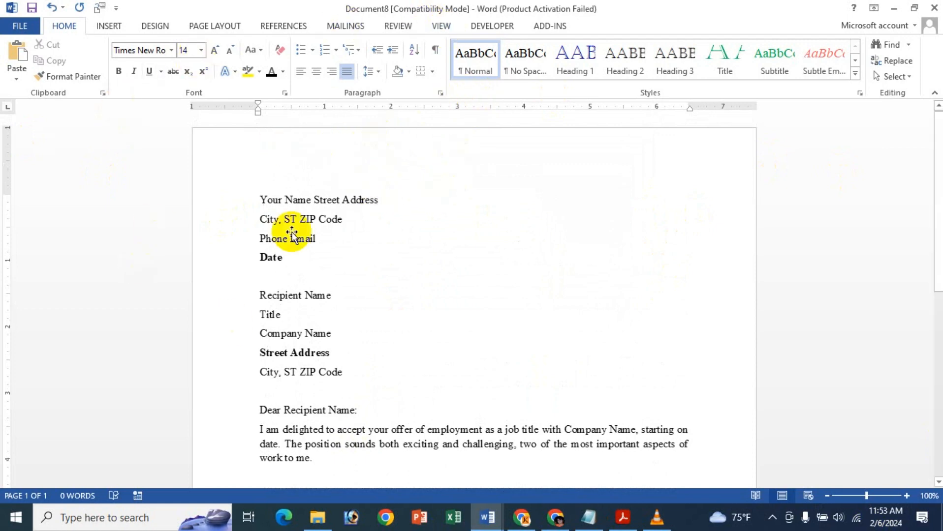
pyautogui.click(387, 244)
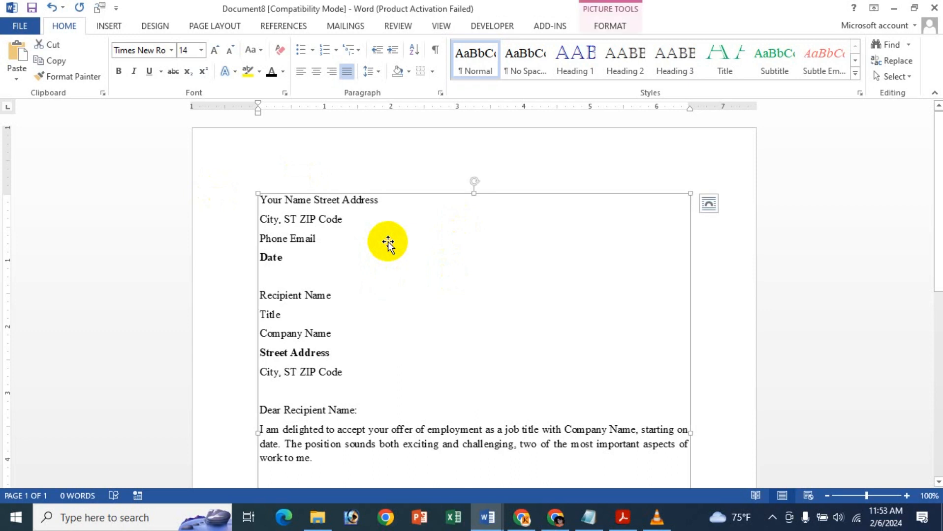
pyautogui.click(709, 205)
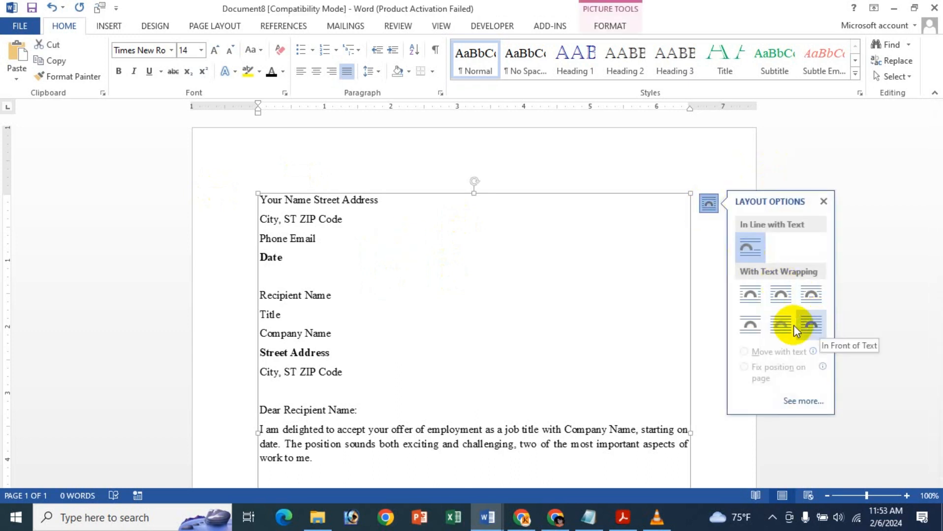
pyautogui.click(807, 326)
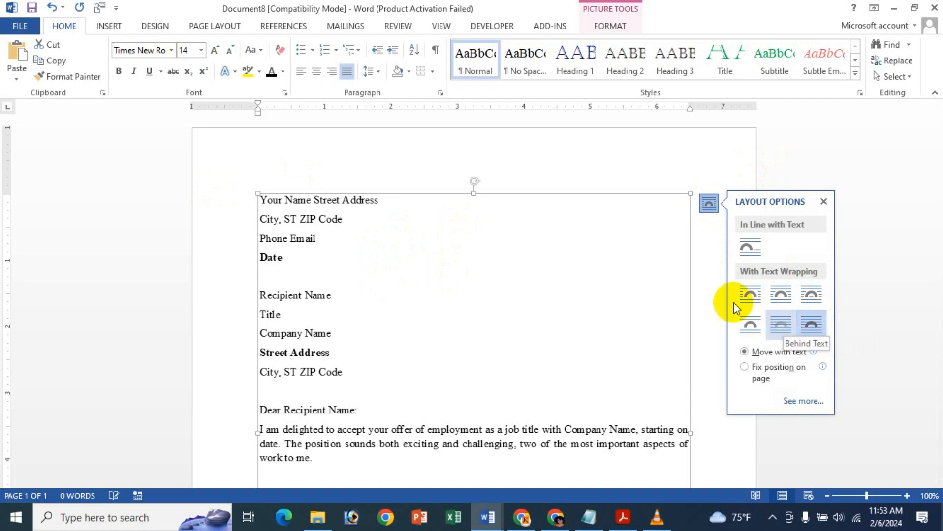
pyautogui.click(822, 201)
pyautogui.moveTo(553, 255); pyautogui.dragTo(538, 207)
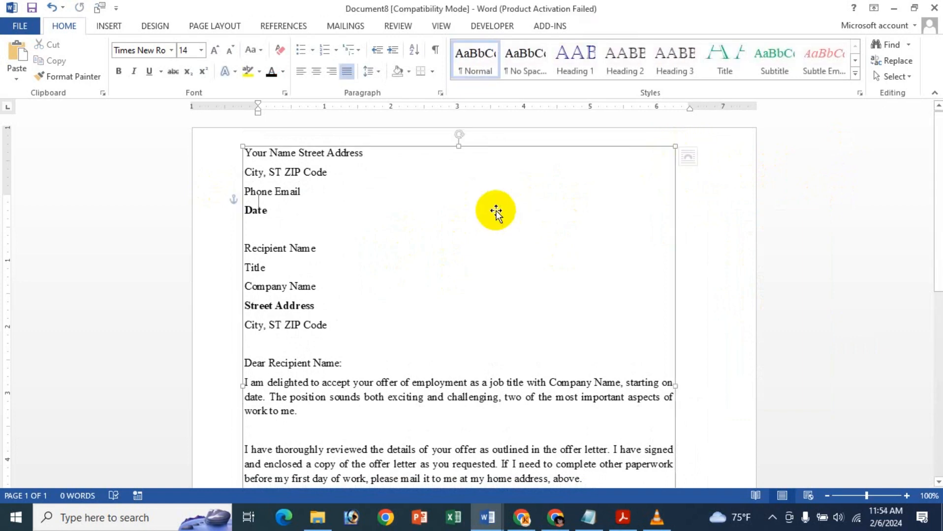
pyautogui.moveTo(675, 145)
pyautogui.mouseDown()
pyautogui.moveTo(684, 141)
pyautogui.moveTo(677, 143)
pyautogui.mouseUp()
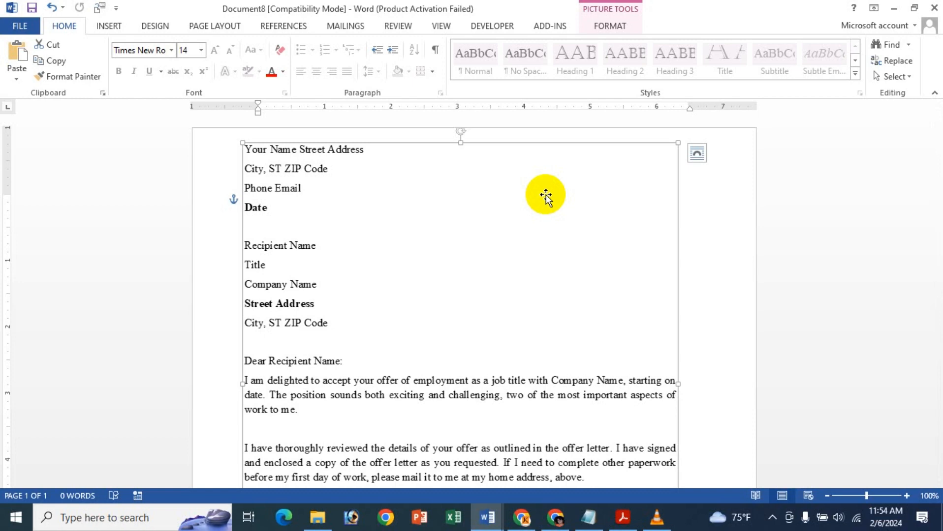
# - Save the picture as a Portable Network Graphics file named PNG Icche in the Pictures folder
pyautogui.rightClick(547, 198)
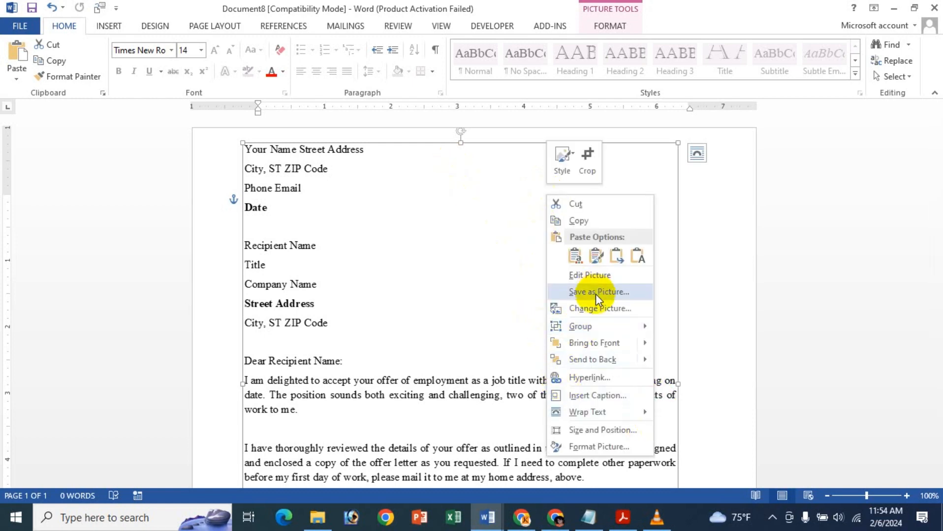
pyautogui.click(608, 292)
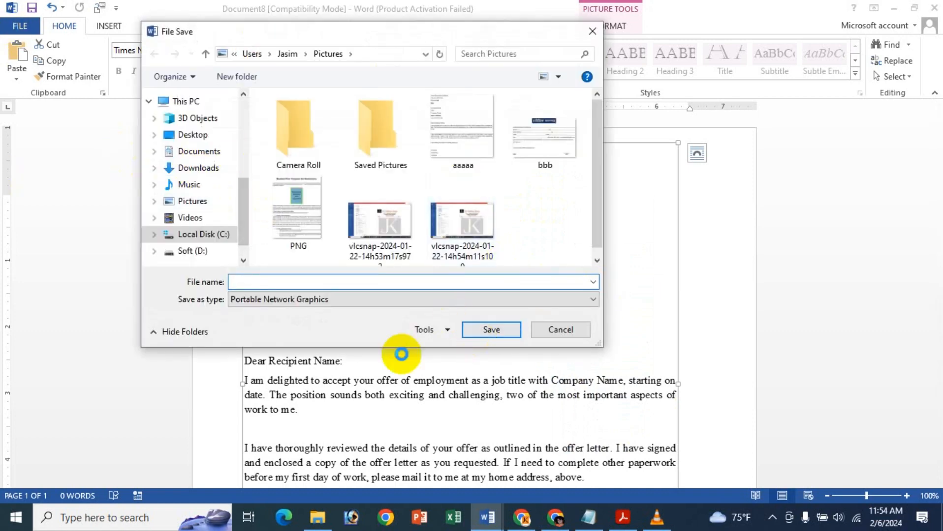
pyautogui.click(403, 299)
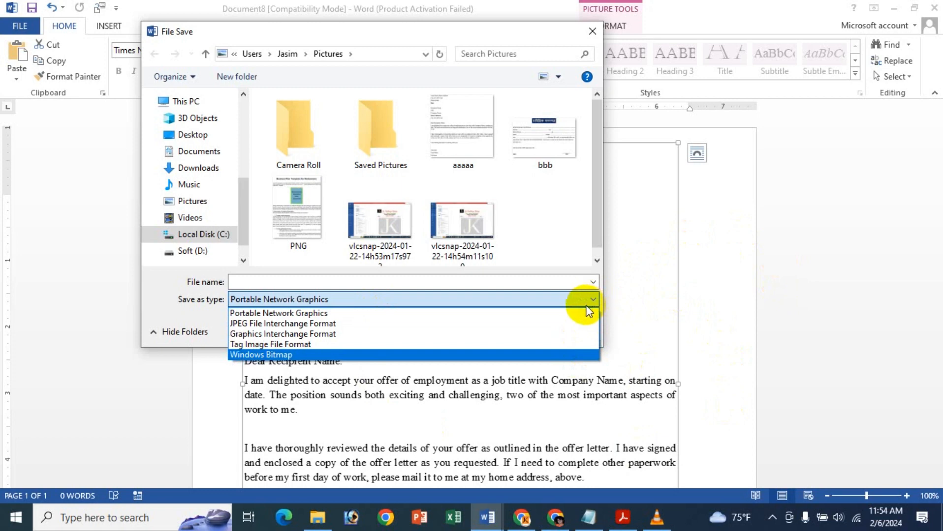
pyautogui.click(404, 317)
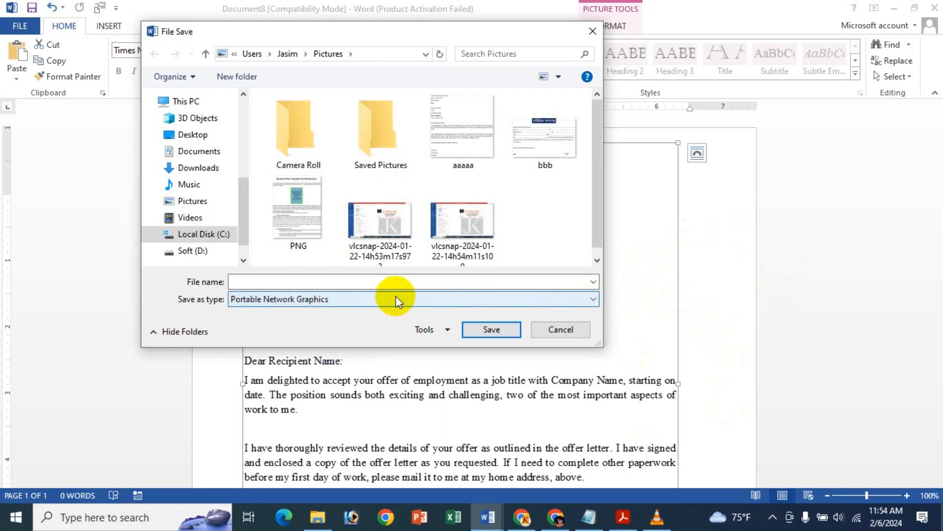
pyautogui.click(366, 281)
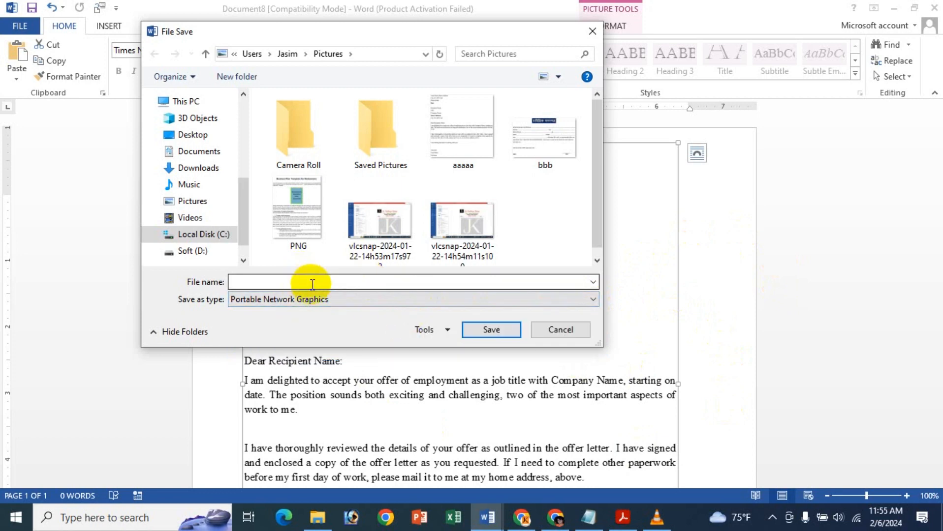
pyautogui.click(333, 282)
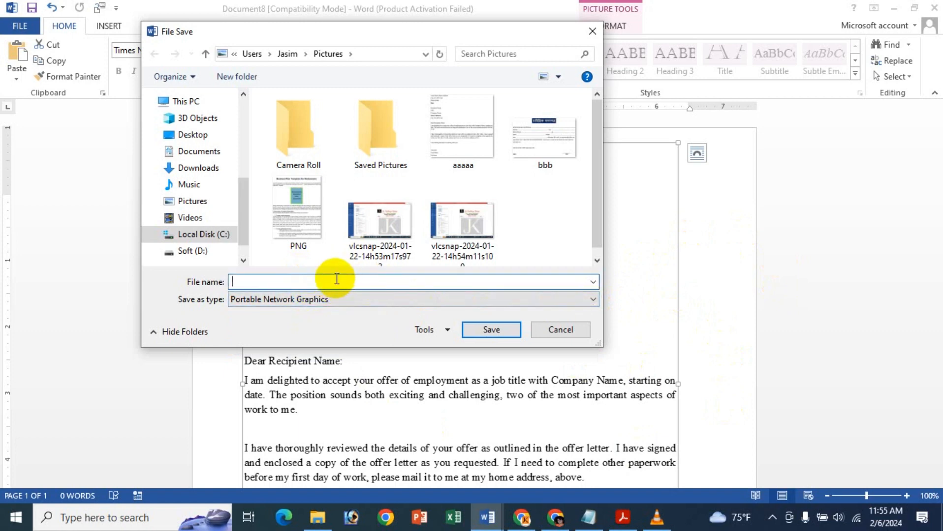
pyautogui.write('P')
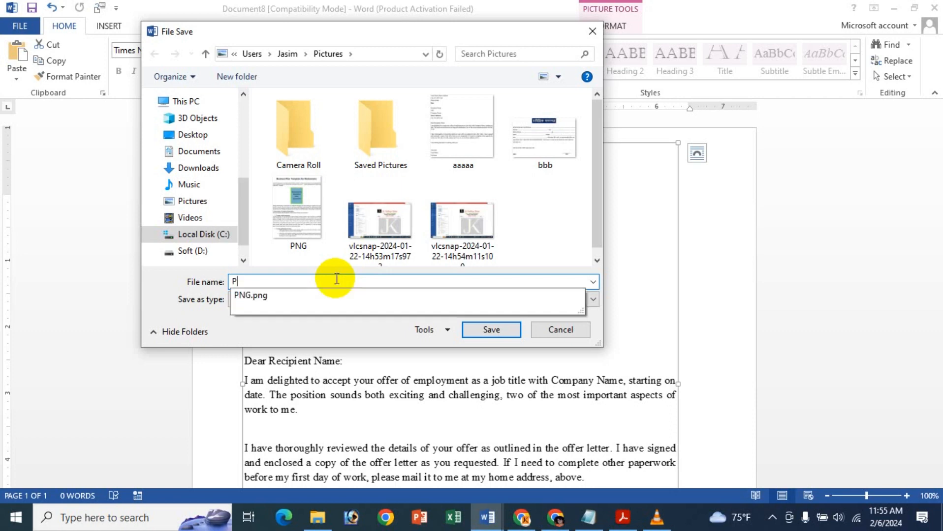
pyautogui.write('NG Icc')
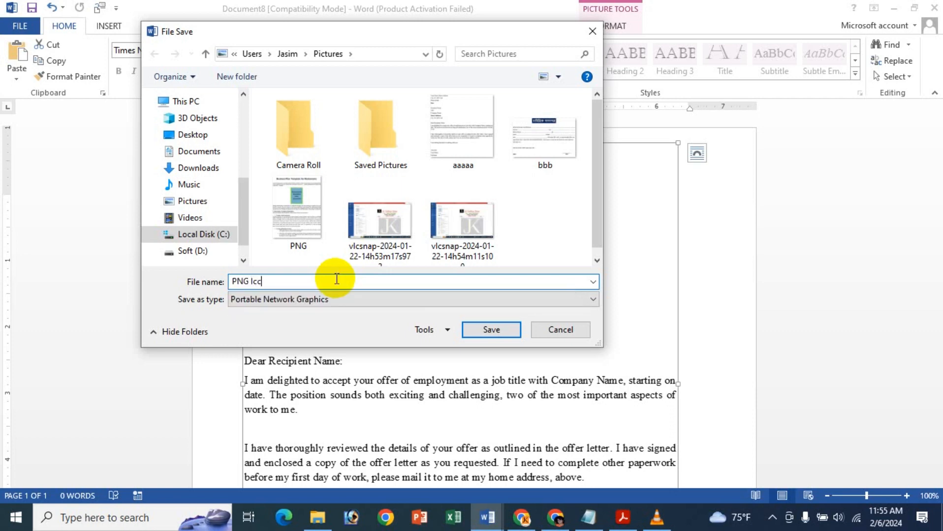
pyautogui.write('he')
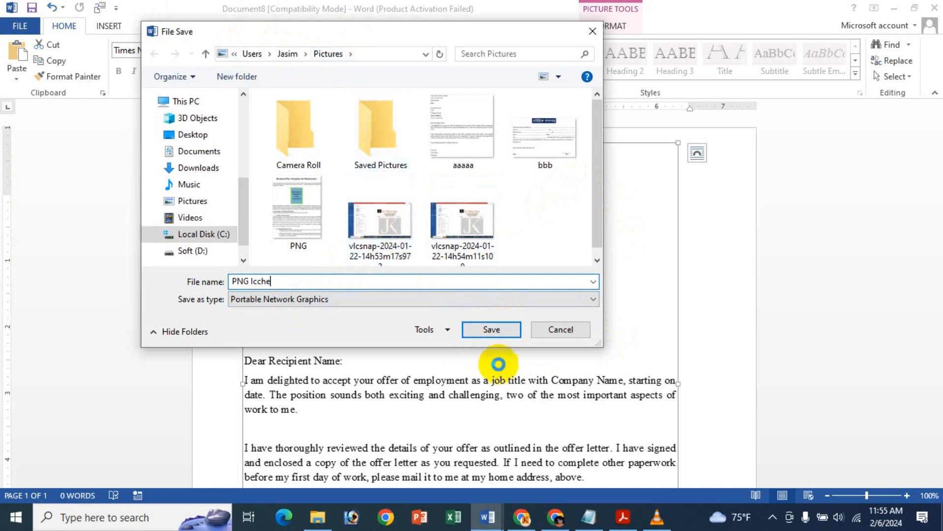
pyautogui.click(515, 333)
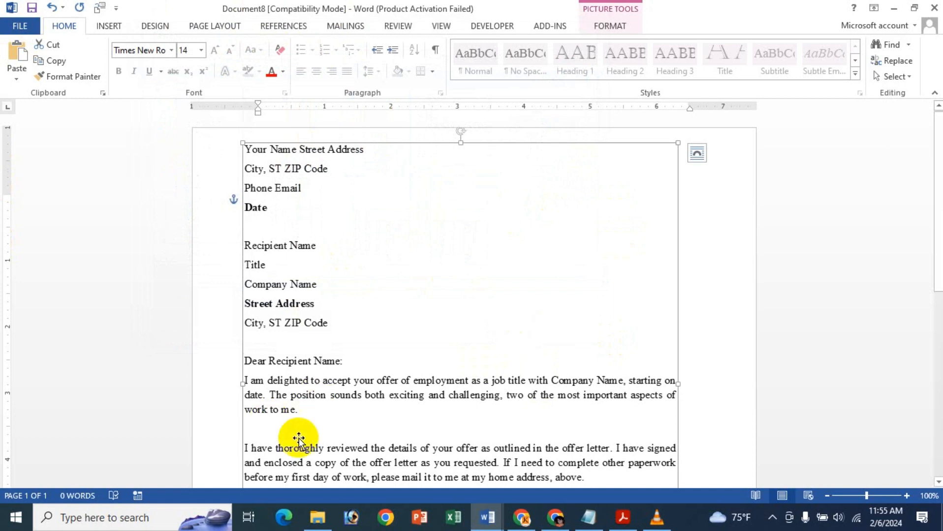
# - Open the saved PNG Icche image from the Pictures folder to view it, then close the viewer
pyautogui.click(317, 518)
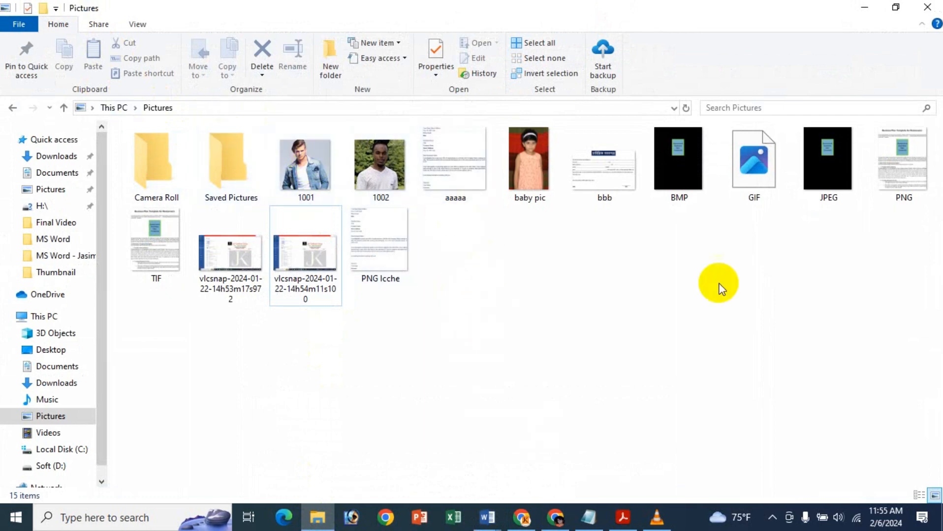
pyautogui.click(406, 264)
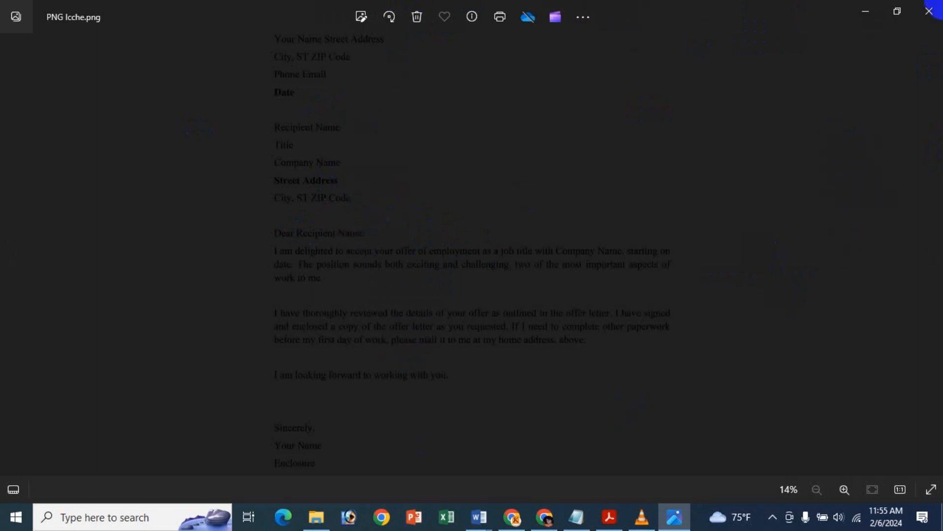
pyautogui.click(925, 11)
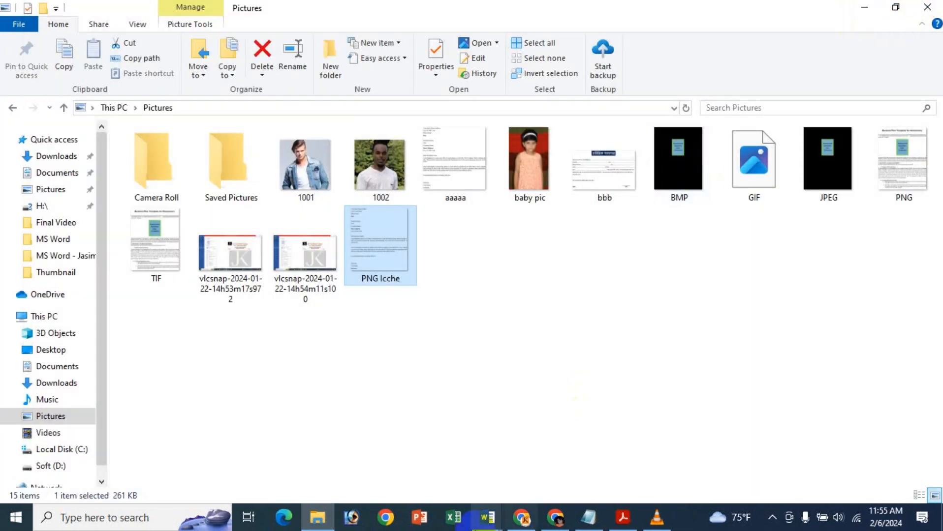
pyautogui.moveTo(485, 517)
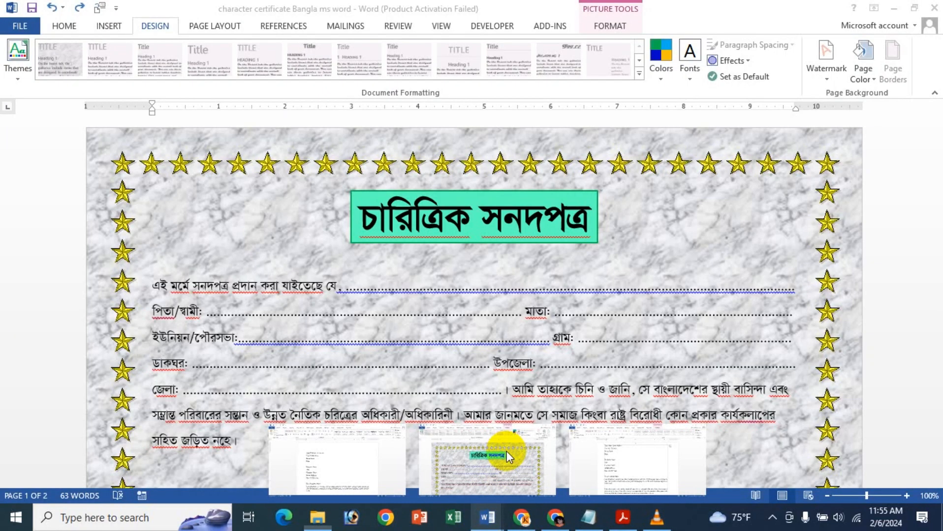
# - Switch to the character certificate Bangla document window
pyautogui.click(506, 452)
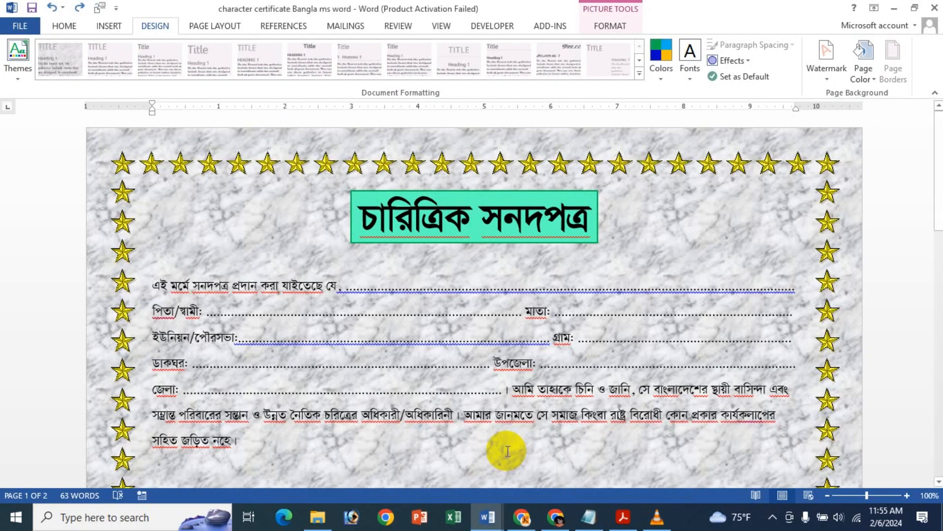
pyautogui.click(458, 261)
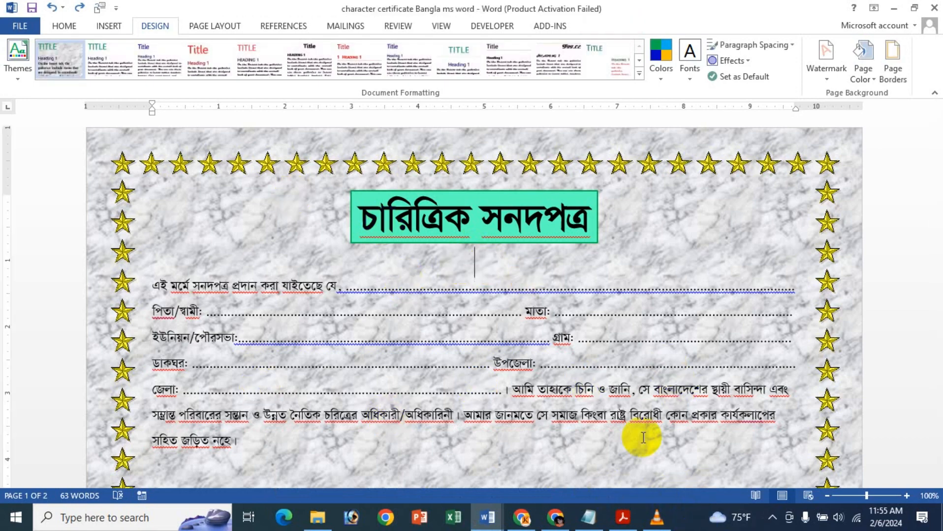
pyautogui.scroll(-1, 683, 436)
pyautogui.scroll(1, 683, 436)
pyautogui.scroll(1, 683, 436)
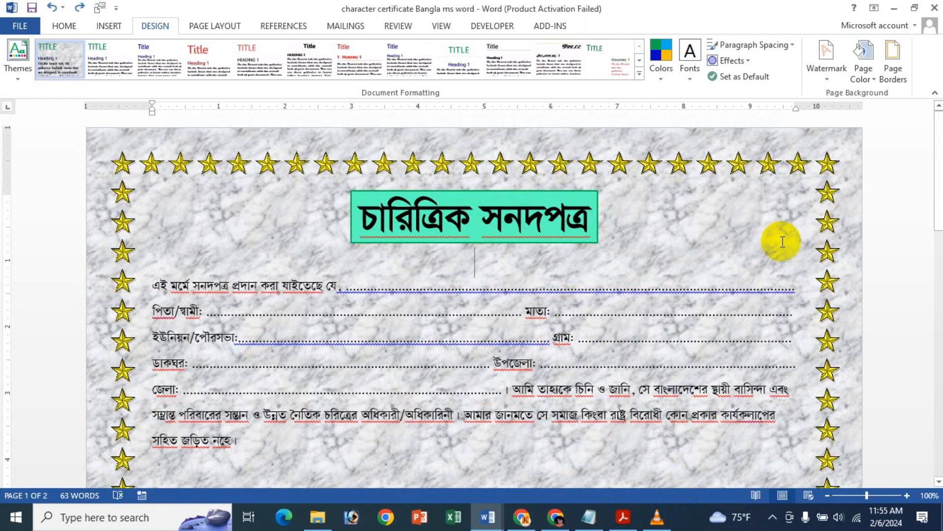
pyautogui.click(688, 522)
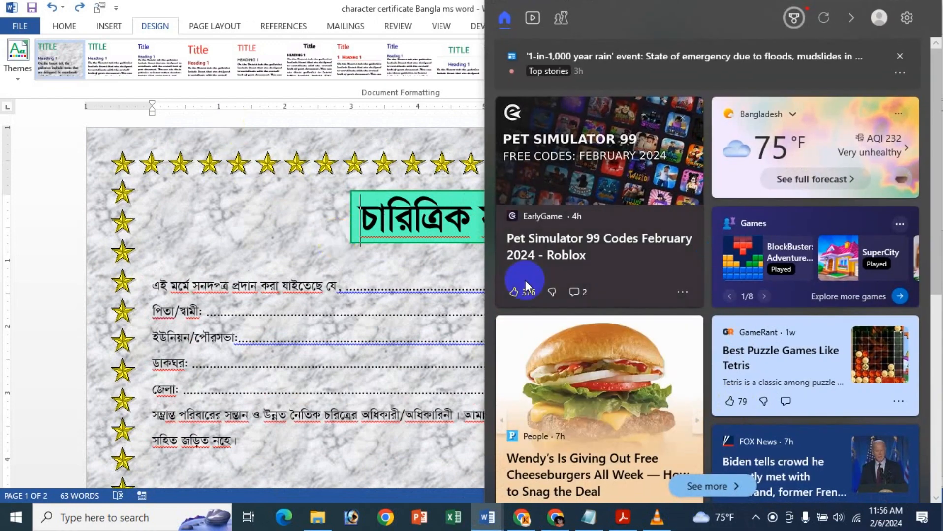
pyautogui.click(285, 194)
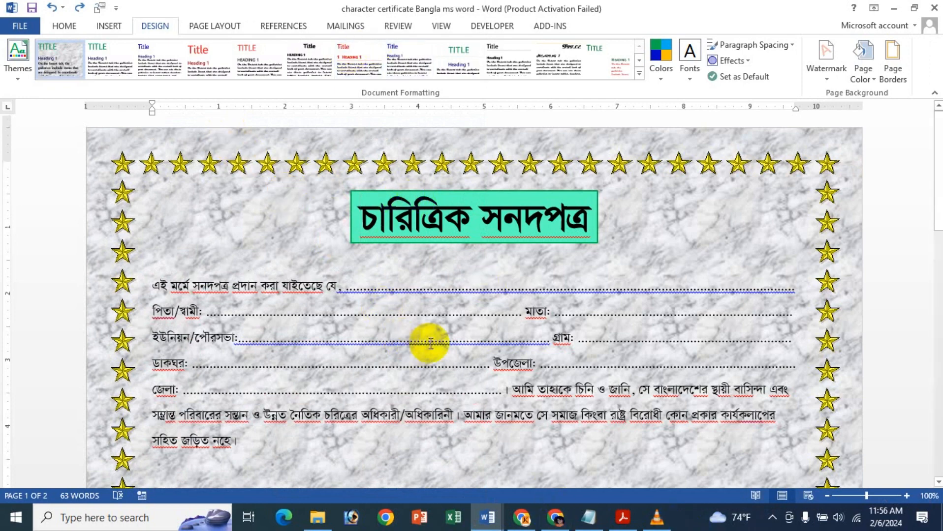
# - Scroll through the certificate's pages to examine its content
pyautogui.scroll(-5, 428, 343)
pyautogui.scroll(5, 431, 344)
pyautogui.scroll(1, 431, 343)
pyautogui.scroll(-15, 423, 231)
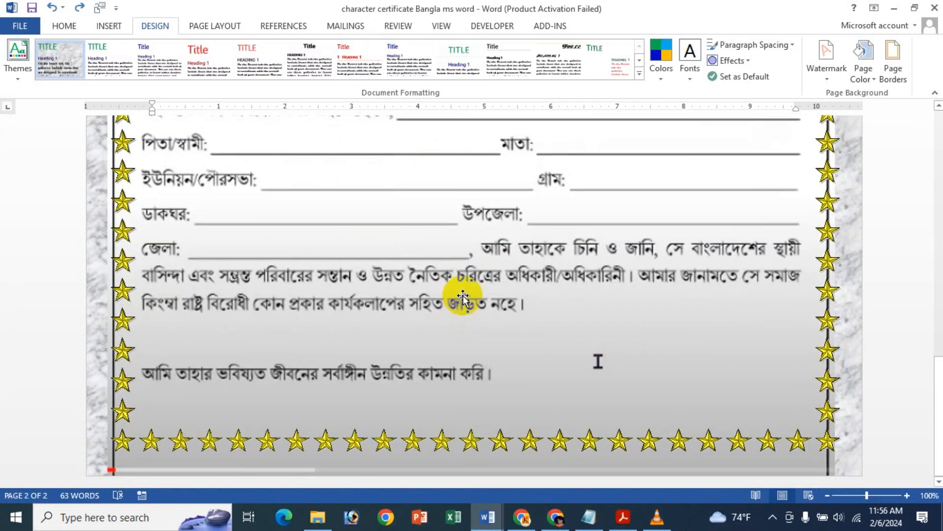
pyautogui.scroll(10, 432, 251)
pyautogui.scroll(4, 412, 195)
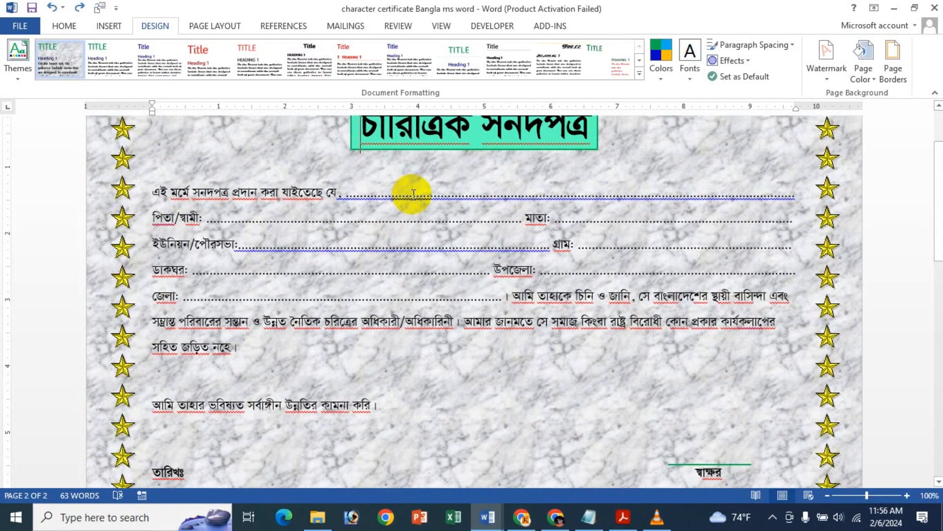
pyautogui.scroll(-10, 411, 196)
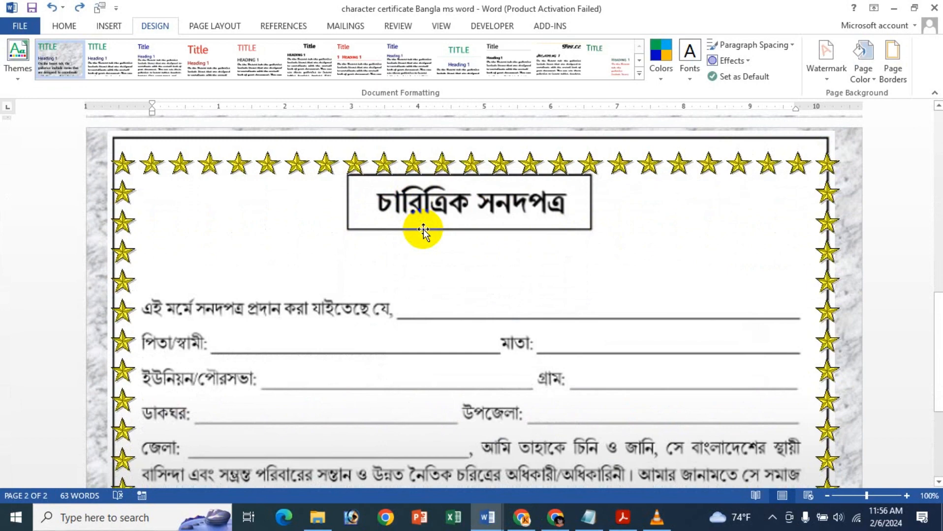
pyautogui.click(423, 230)
pyautogui.click(424, 230)
pyautogui.scroll(5, 422, 231)
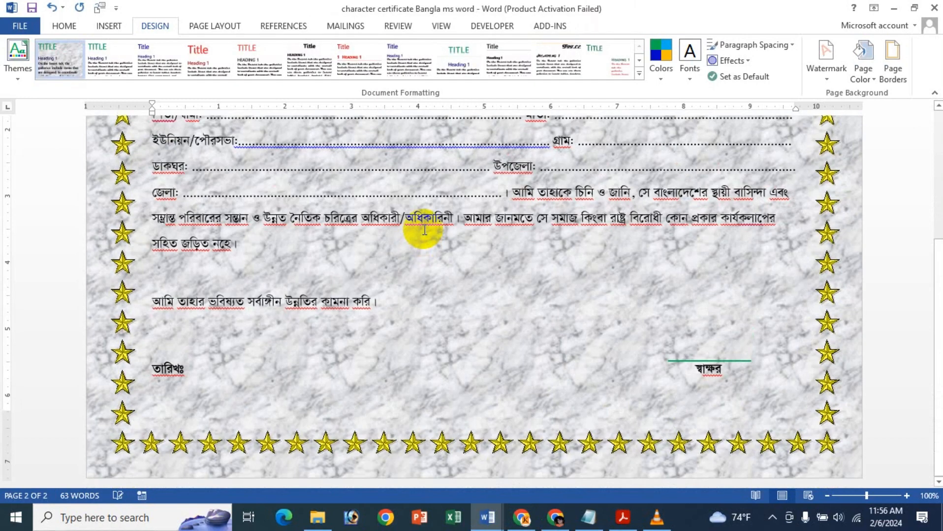
pyautogui.scroll(-5, 470, 311)
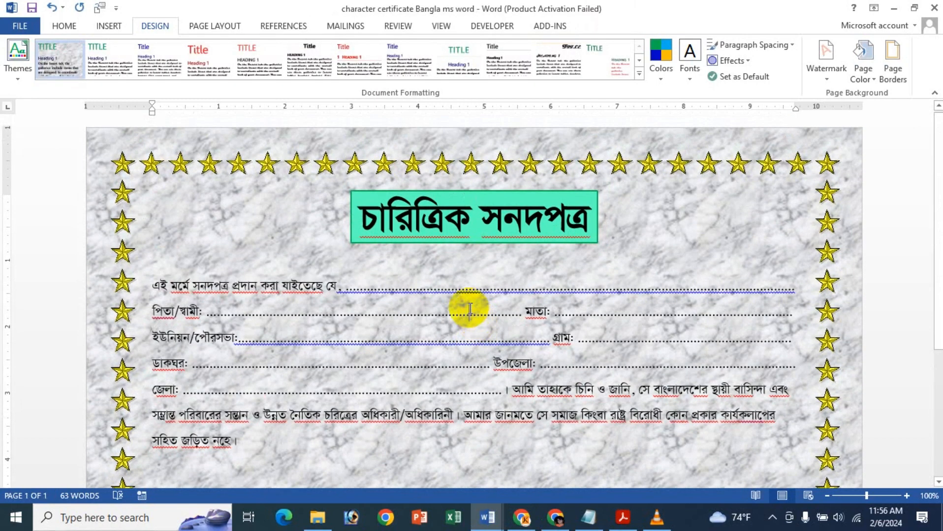
# - Select and copy the entire certificate, then open a new blank document
pyautogui.hotkey('ctrl', 'a')
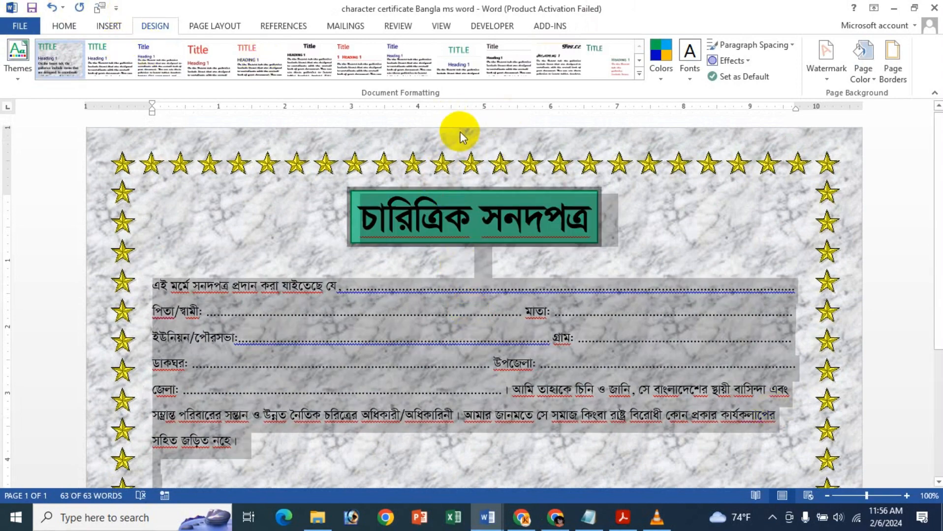
pyautogui.hotkey('ctrl', 'c')
pyautogui.hotkey('ctrl', 'n')
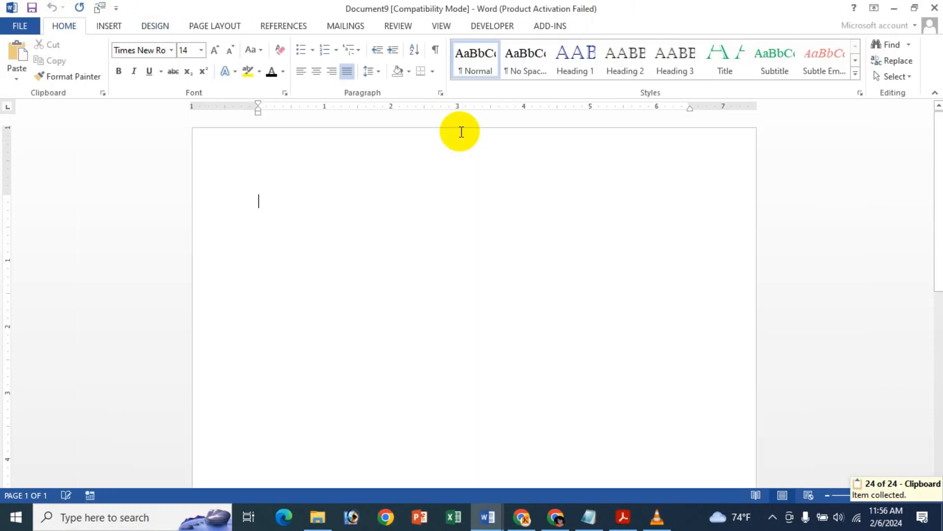
# - Paste the copied certificate as a Picture (Enhanced Metafile)
pyautogui.click(15, 83)
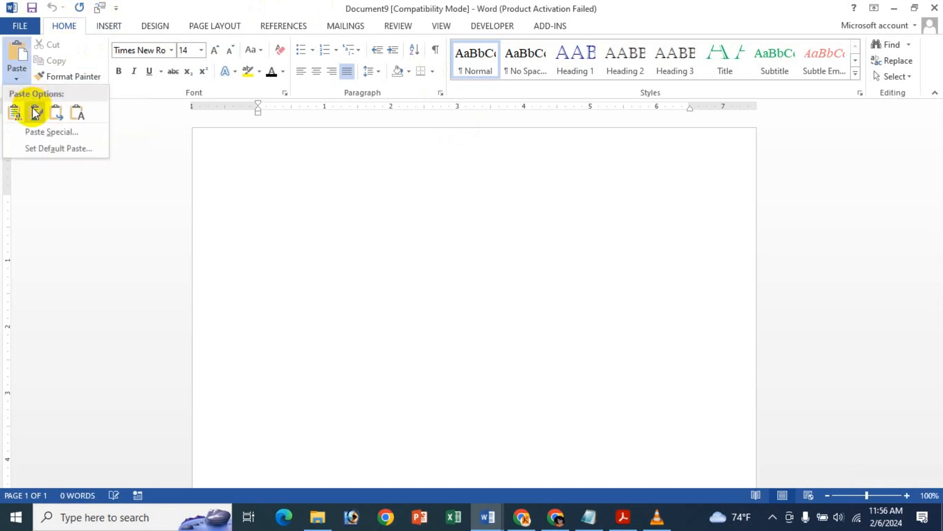
pyautogui.click(74, 129)
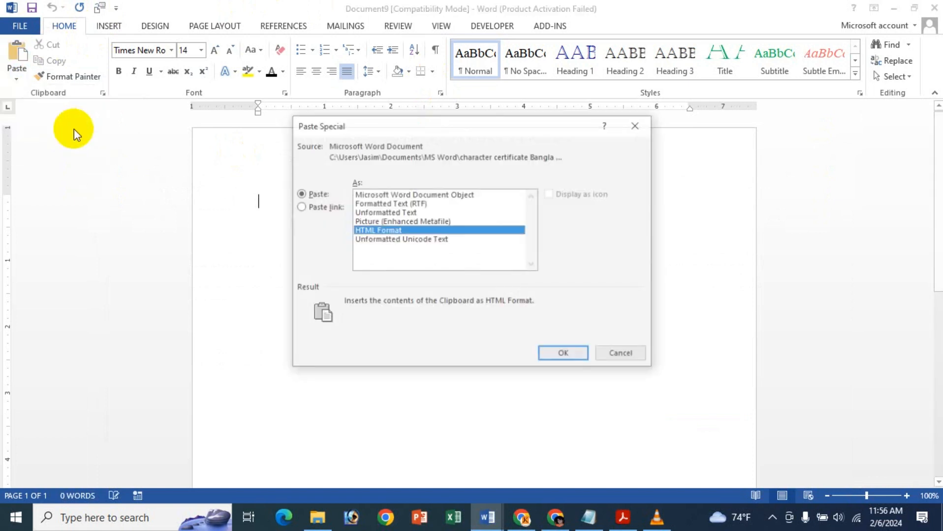
pyautogui.click(413, 222)
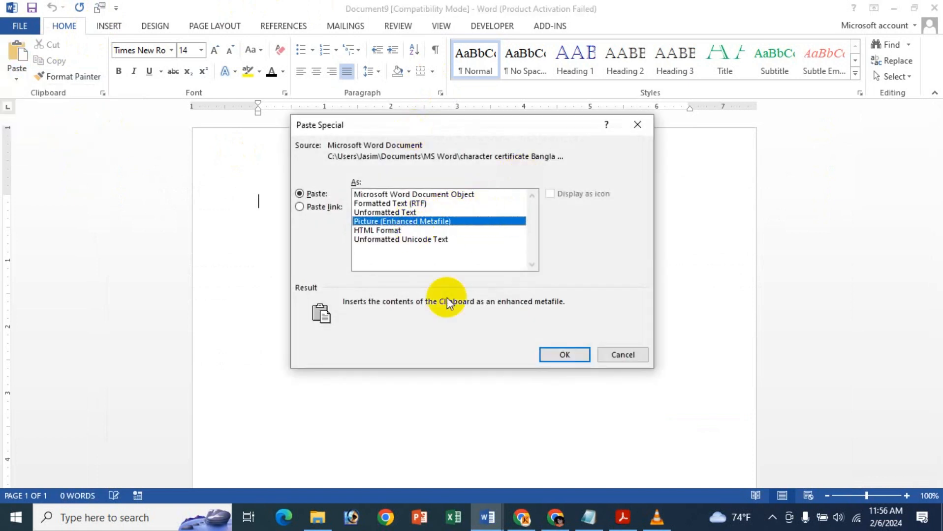
pyautogui.click(568, 361)
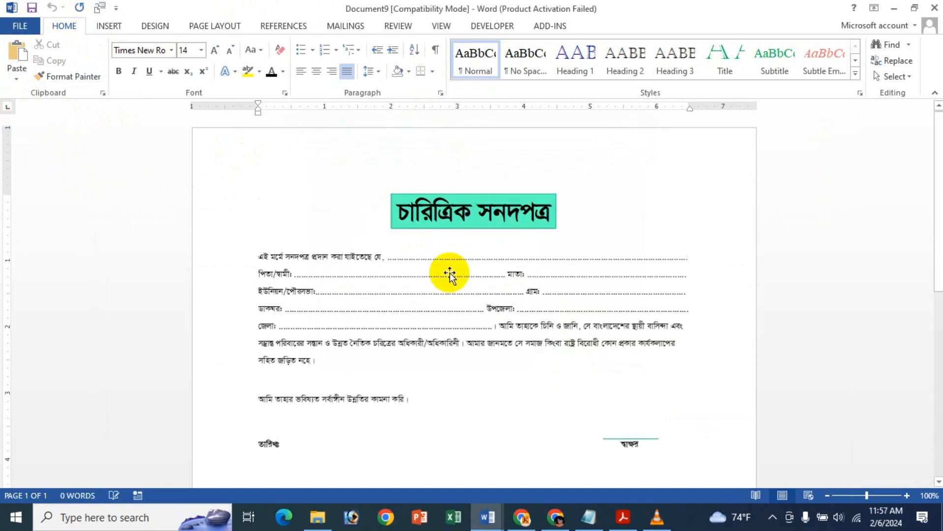
# - Select the pasted picture and enlarge it slightly from its corner
pyautogui.click(450, 244)
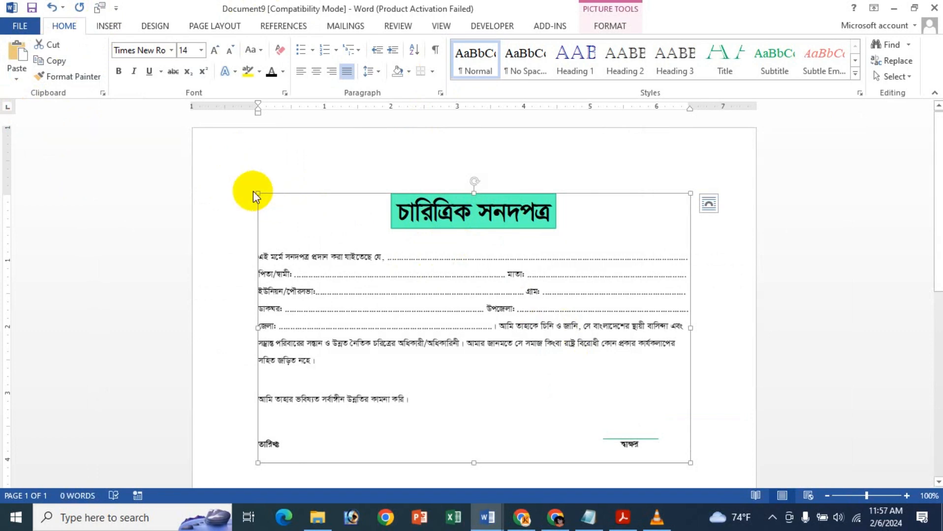
pyautogui.moveTo(255, 191); pyautogui.dragTo(235, 177)
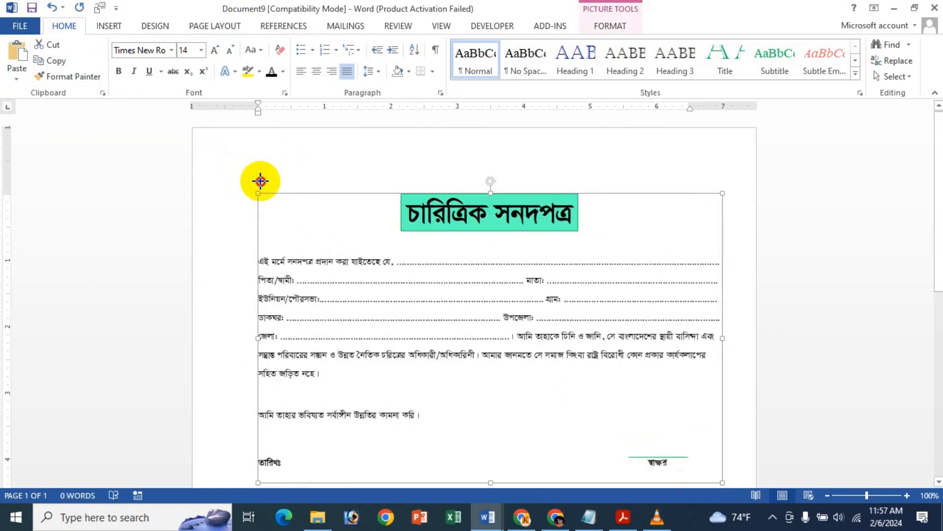
# - Set the picture's wrapping to In Front of Text and move it up near the page top
pyautogui.click(729, 203)
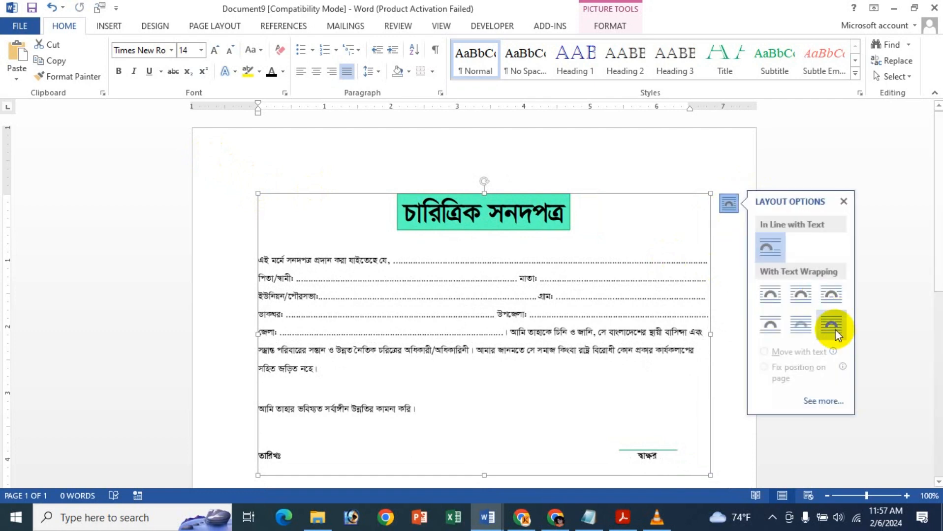
pyautogui.click(832, 325)
pyautogui.moveTo(711, 193); pyautogui.dragTo(543, 166)
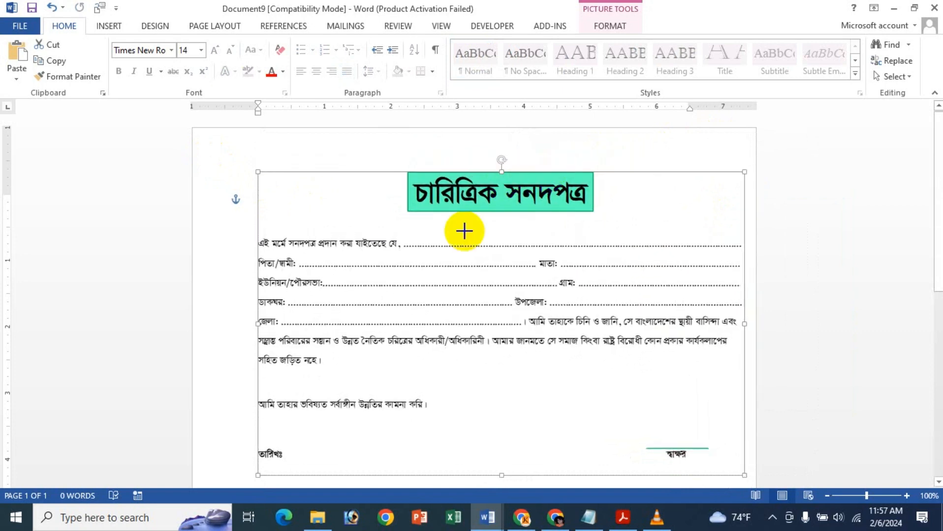
pyautogui.moveTo(460, 240); pyautogui.dragTo(443, 220)
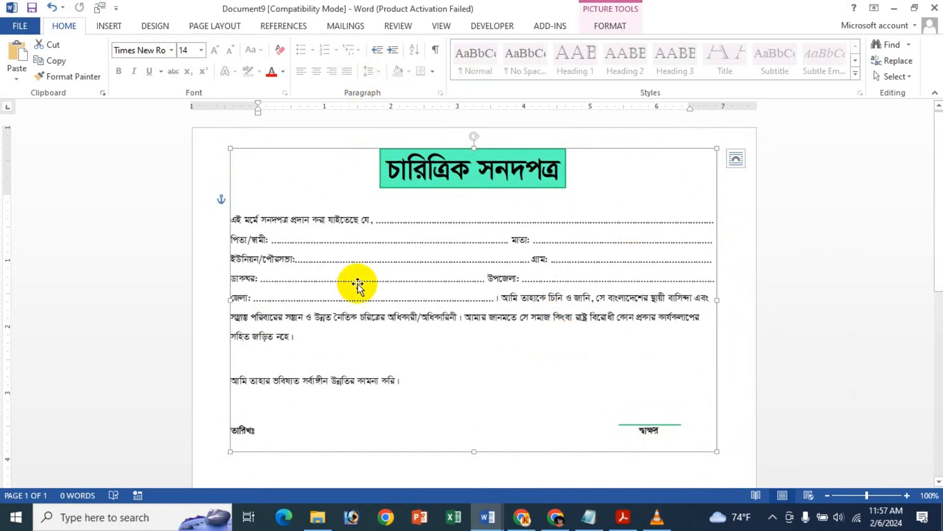
# - Save the picture as a Portable Network Graphics file named ABC in the Pictures folder
pyautogui.rightClick(642, 201)
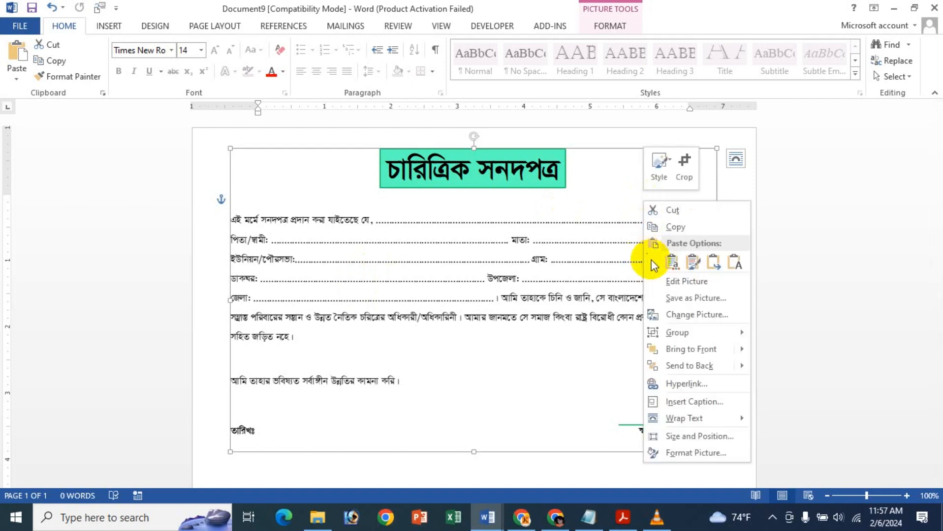
pyautogui.click(662, 299)
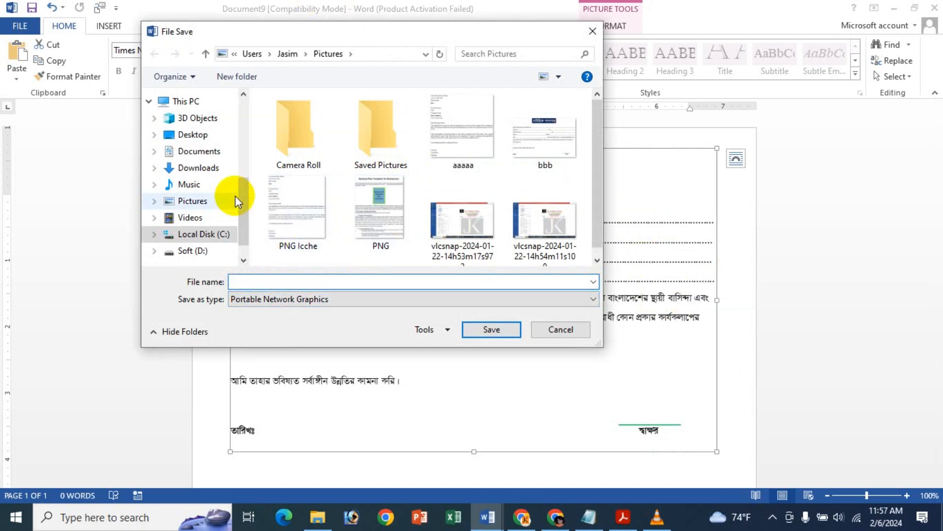
pyautogui.write('ABC')
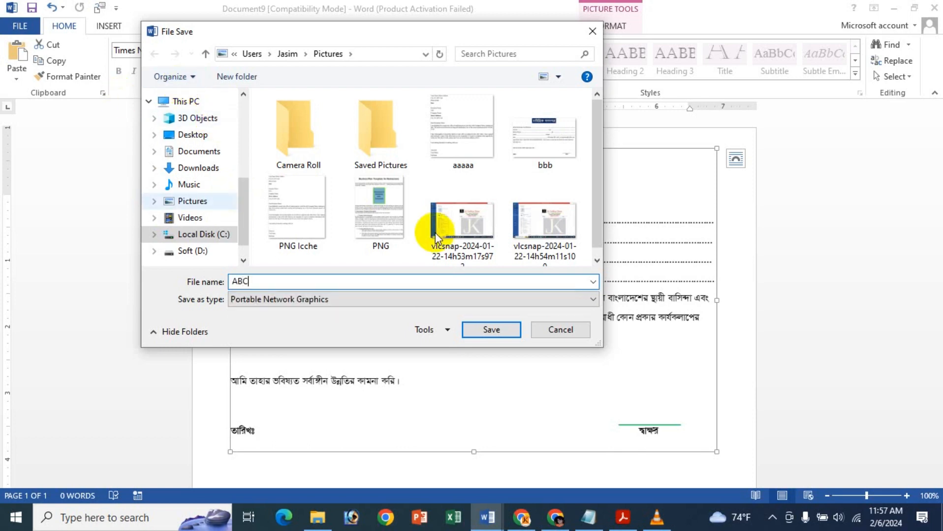
pyautogui.click(490, 328)
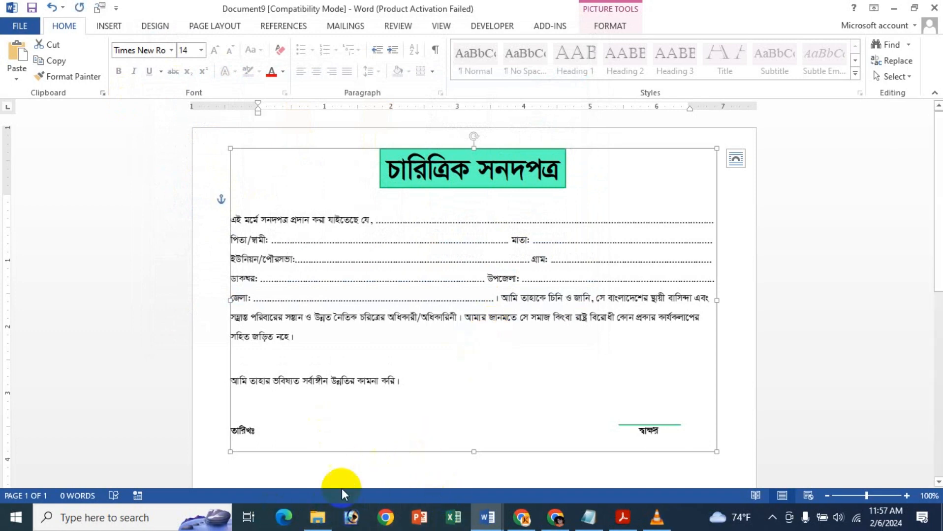
# - Open the saved ABC image from the Pictures folder to view it, then close the viewer
pyautogui.click(318, 525)
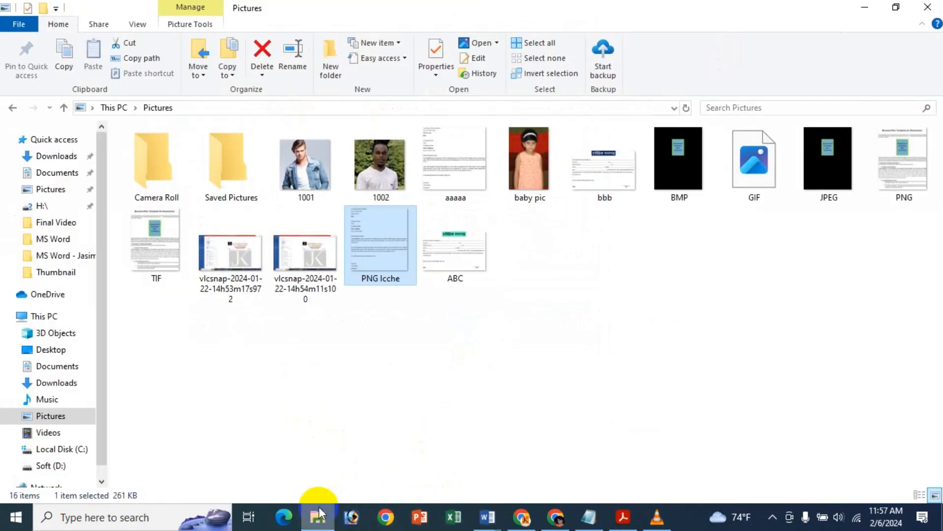
pyautogui.doubleClick(454, 261)
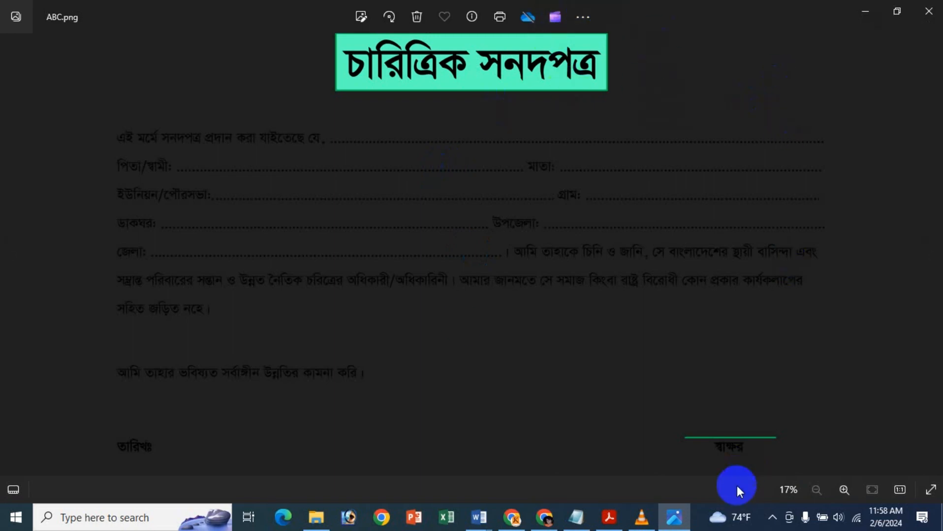
pyautogui.click(929, 10)
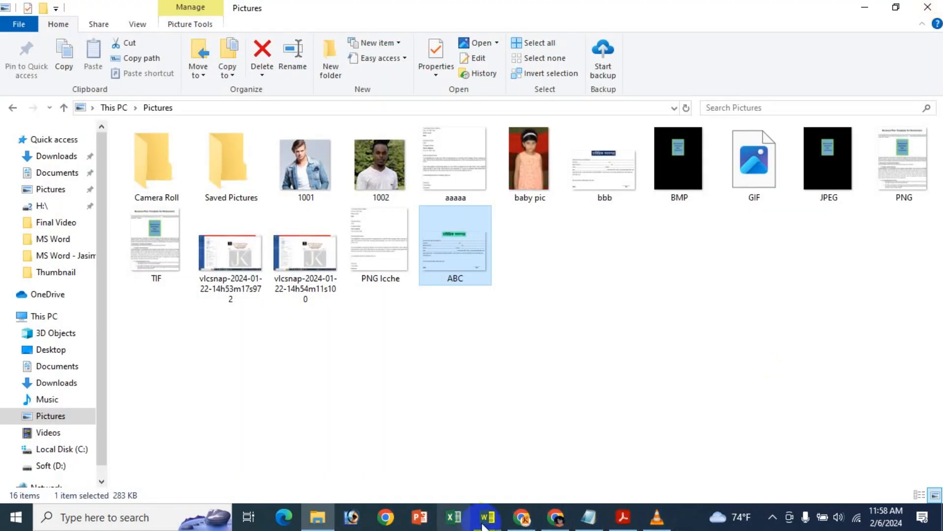
# - Return to the character certificate document window
pyautogui.moveTo(493, 524)
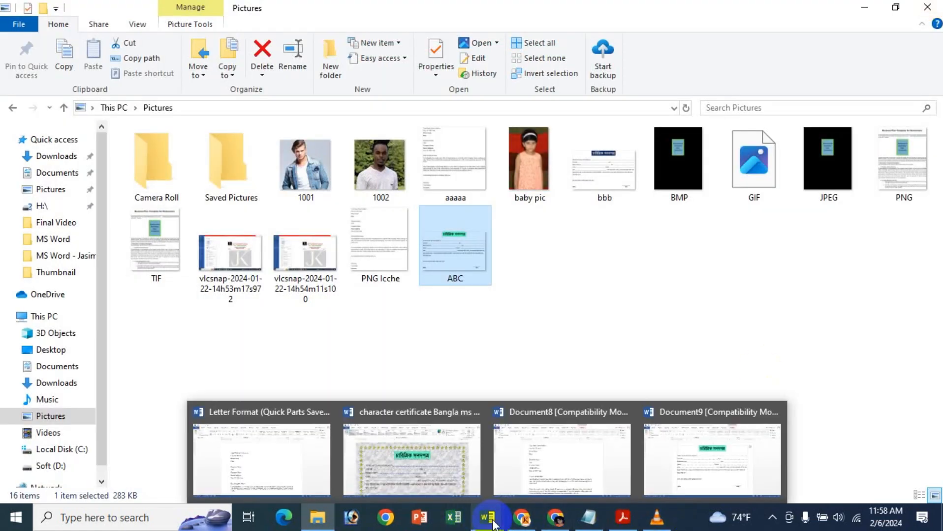
pyautogui.click(382, 461)
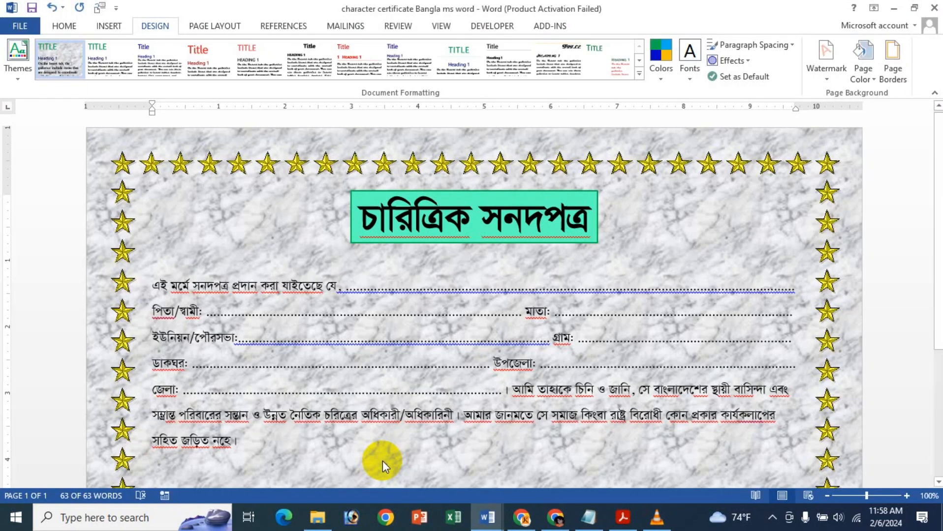
pyautogui.hotkey('ctrl', 'a')
pyautogui.click(469, 304)
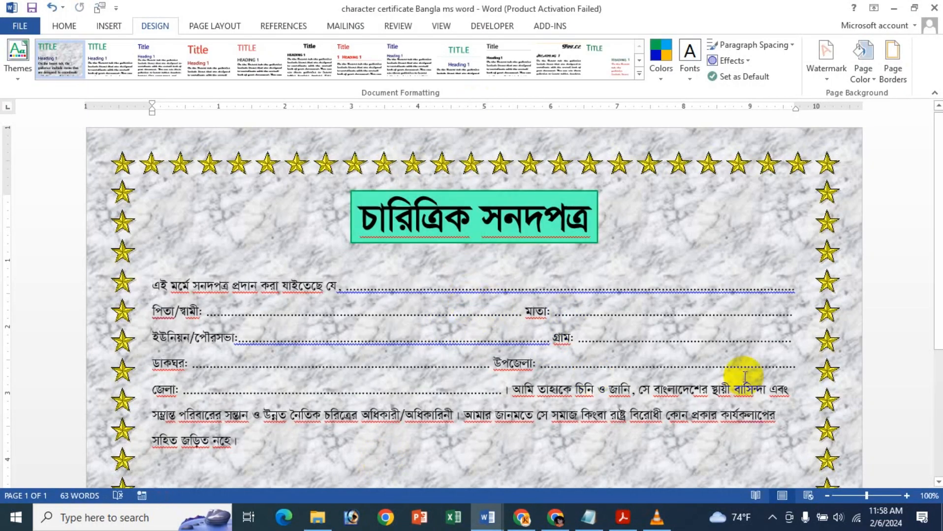
pyautogui.click(615, 513)
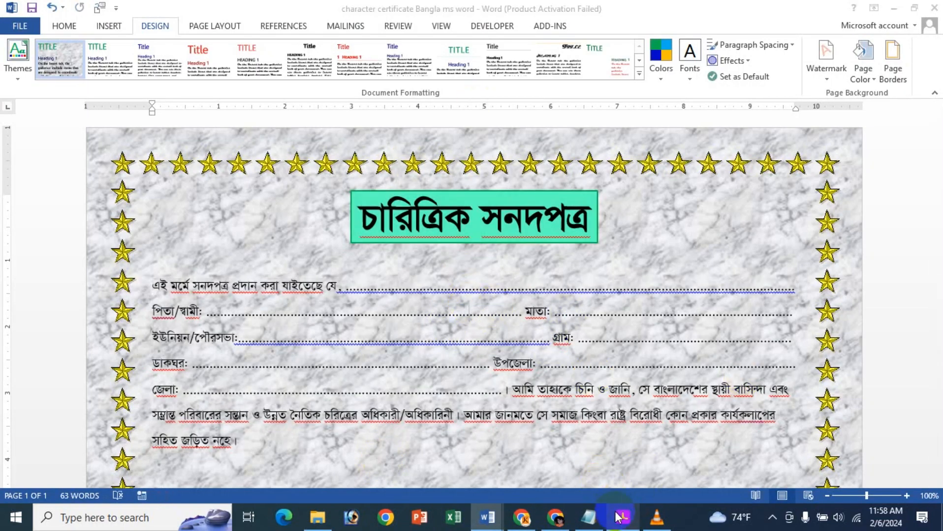